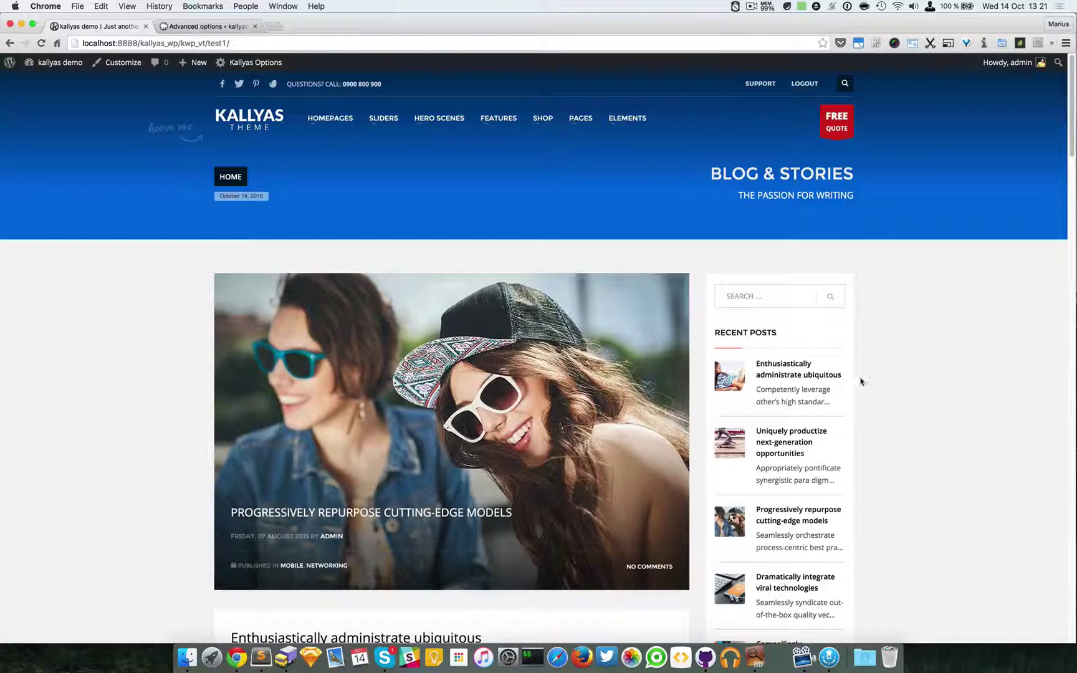
Go through the SHOP header menu to the Shop Landing Page (Classic) demo
mouse_move(335, 118)
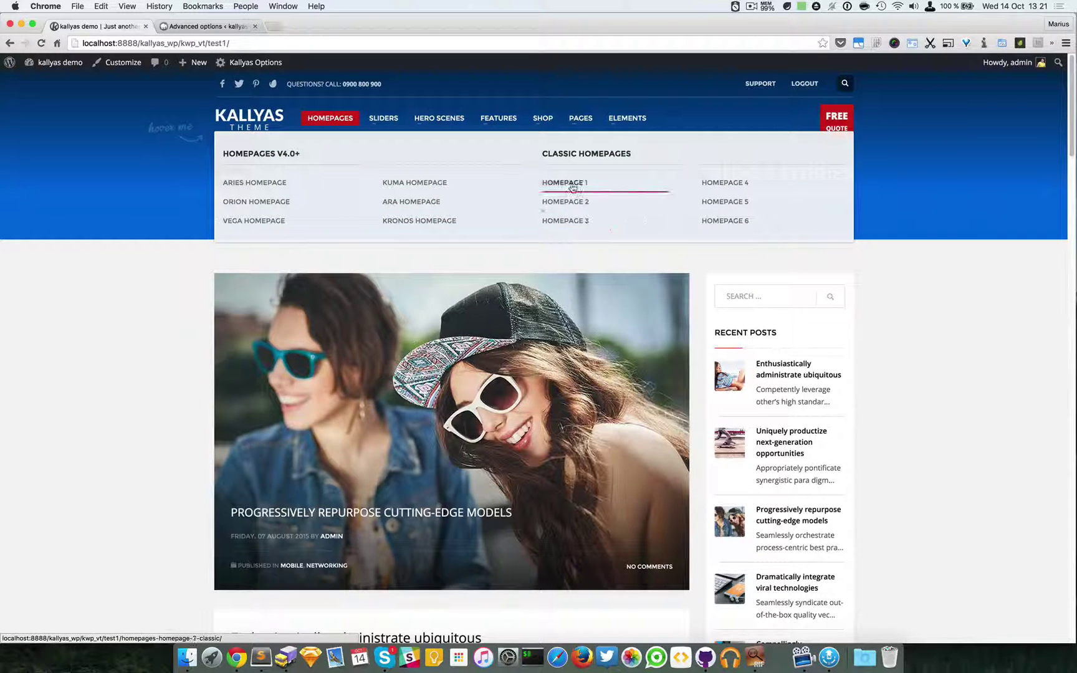
left_click(571, 188)
mouse_move(543, 122)
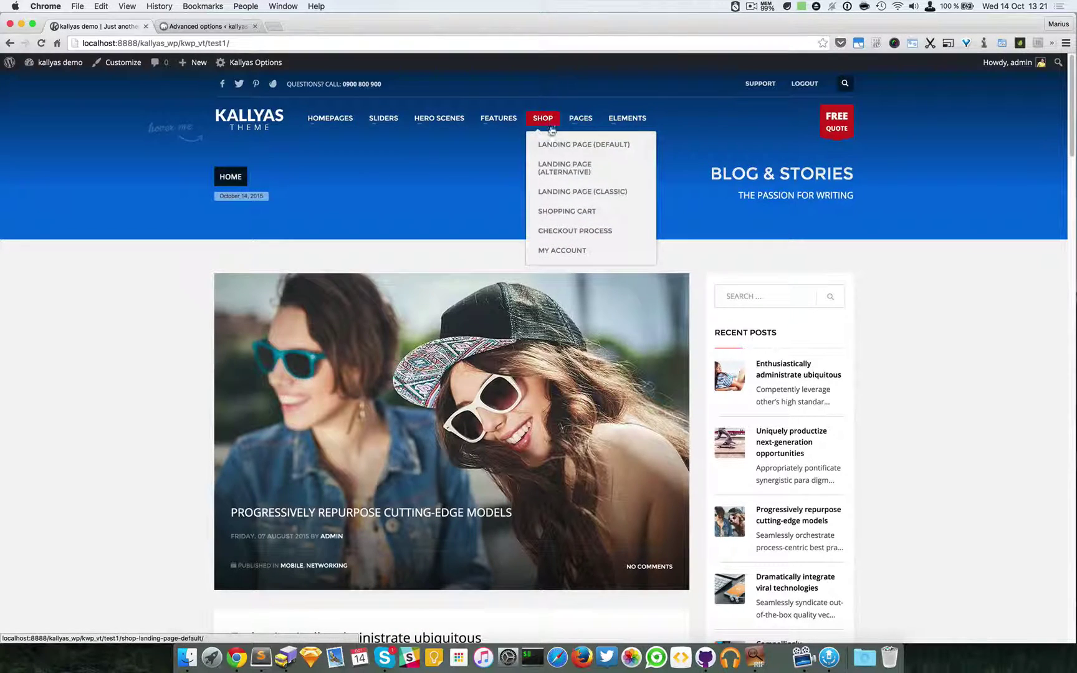
left_click(552, 153)
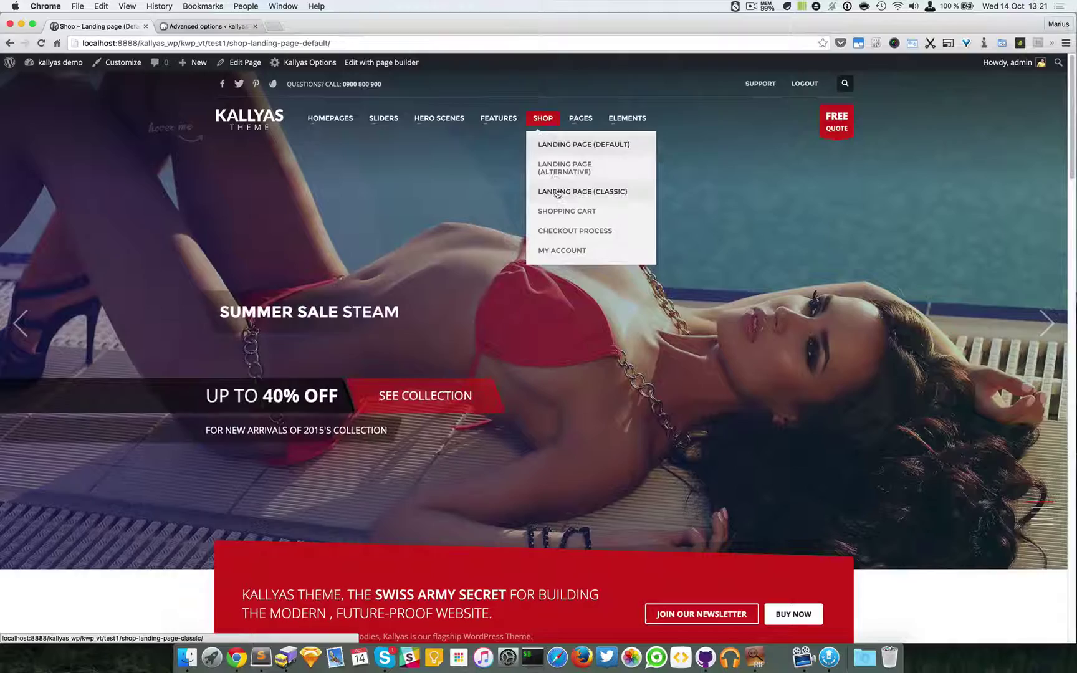
left_click(558, 194)
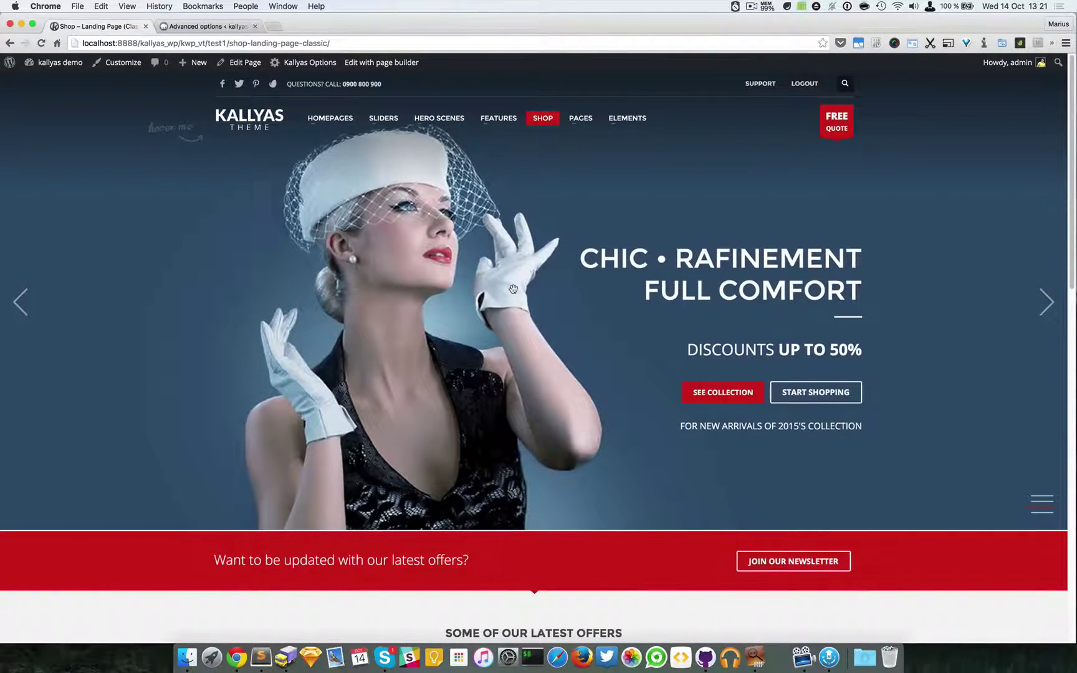
scroll(648, 405, "down", 15)
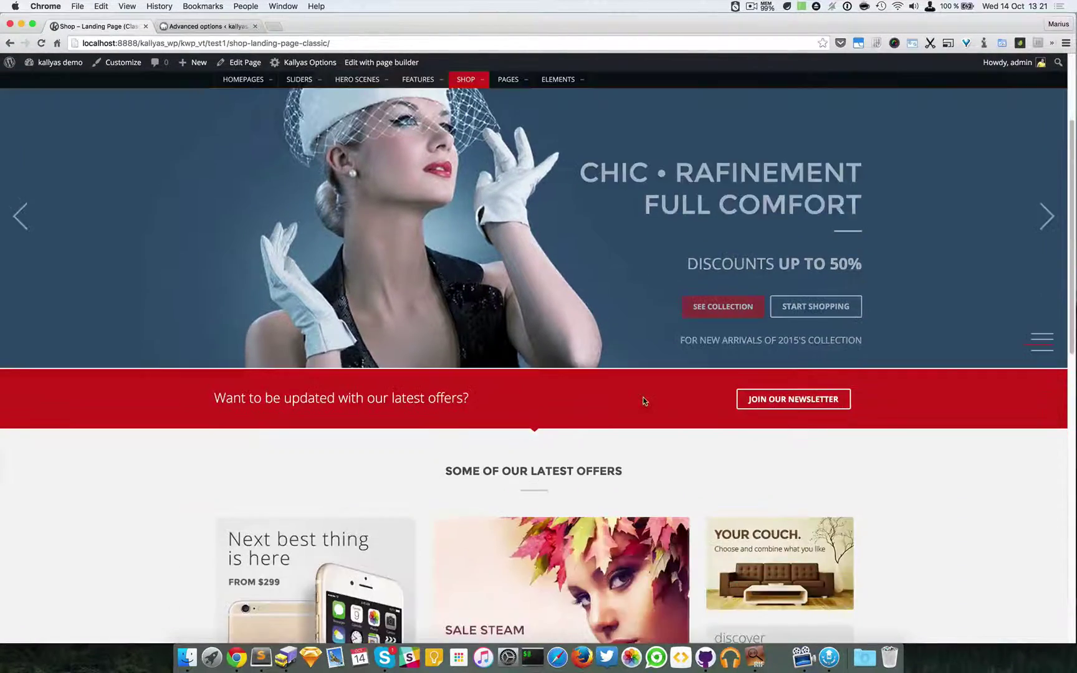
scroll(882, 322, "down", 5)
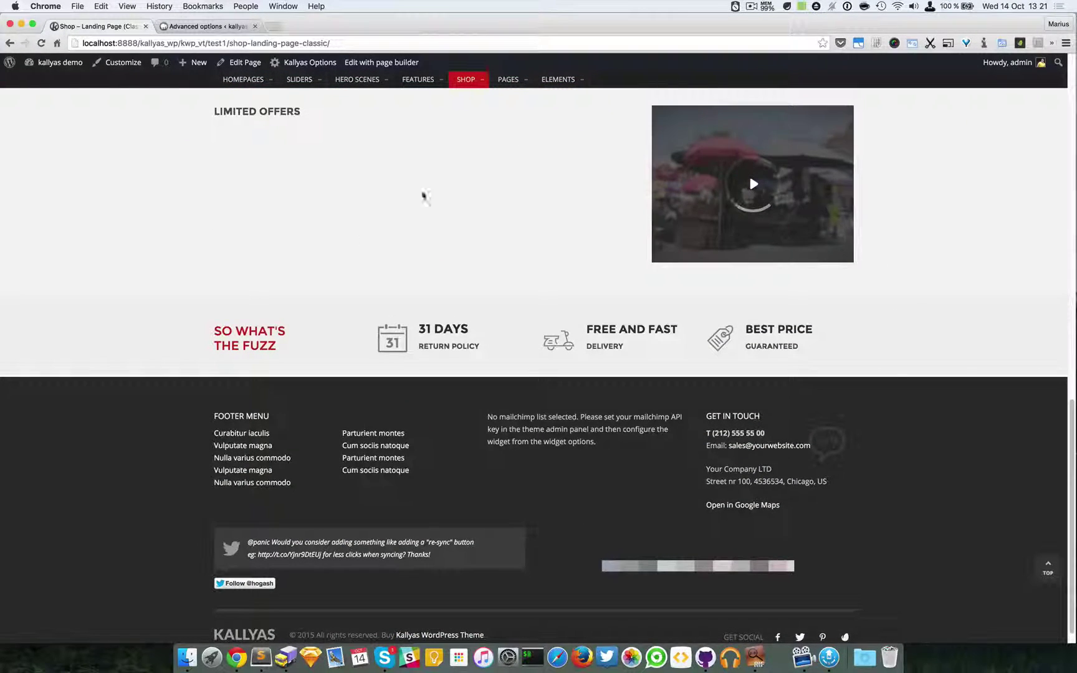
scroll(235, 227, "up", 5)
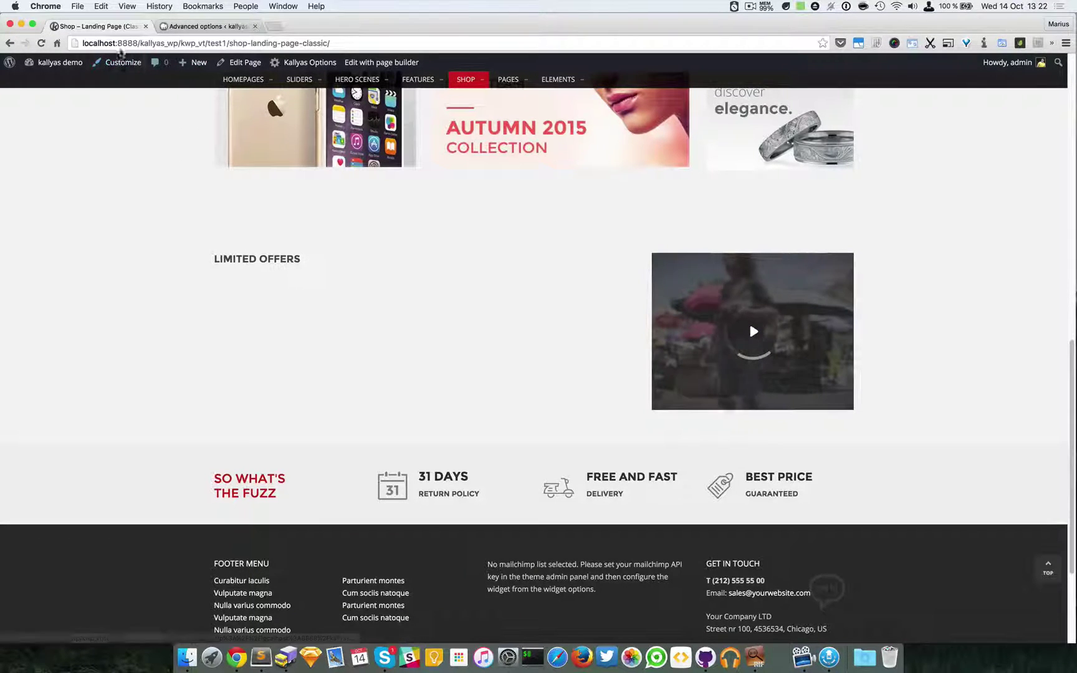
scroll(511, 298, "down", 1)
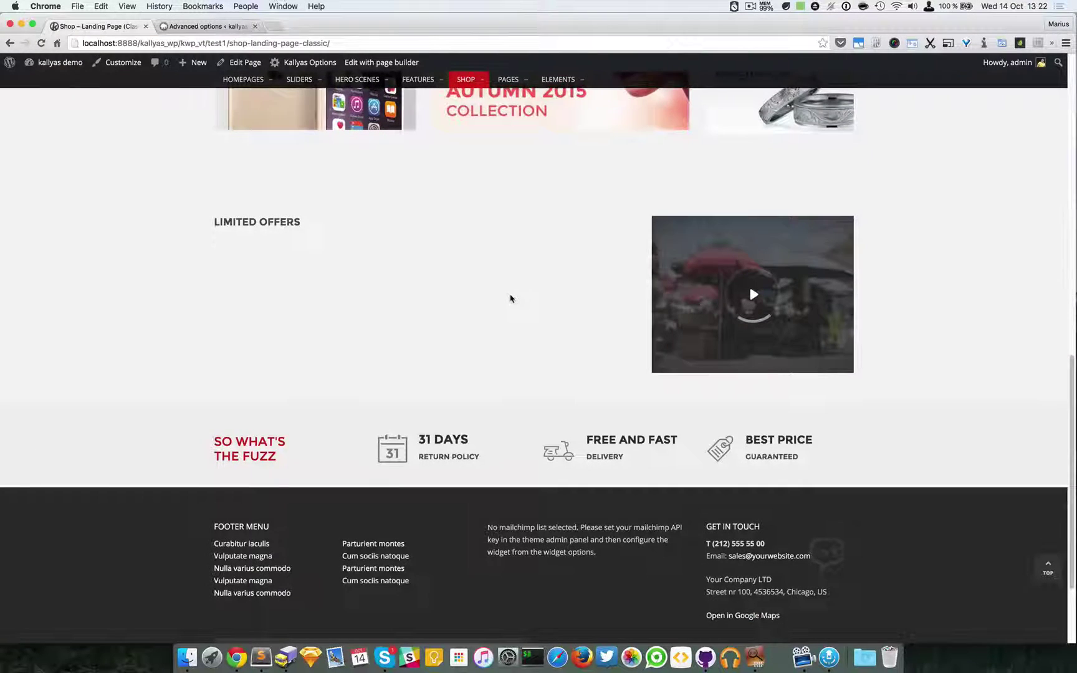
scroll(473, 340, "down", 1)
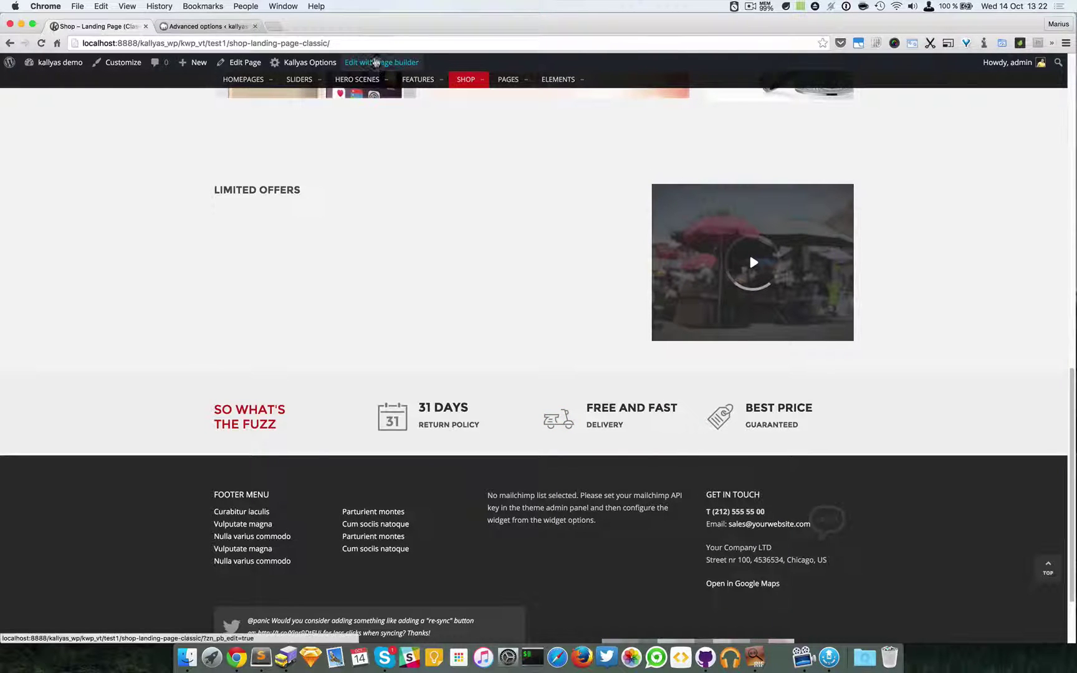
Launch the Zion page builder on the Shop Landing Page (Classic) from the admin bar
left_click(373, 68)
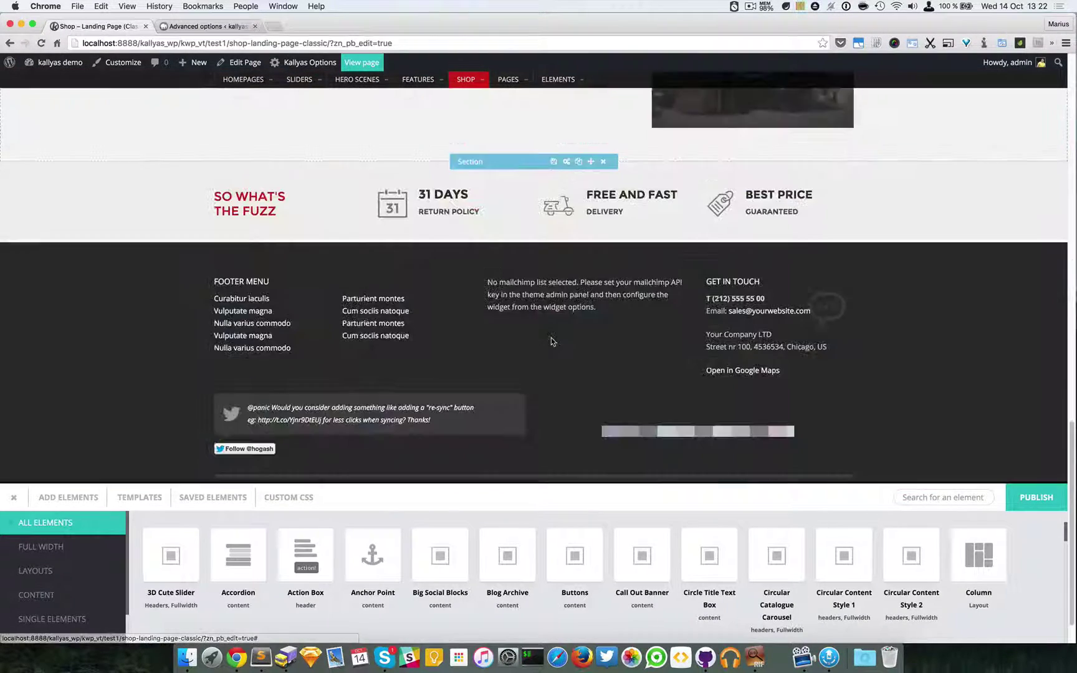
scroll(551, 342, "up", 3)
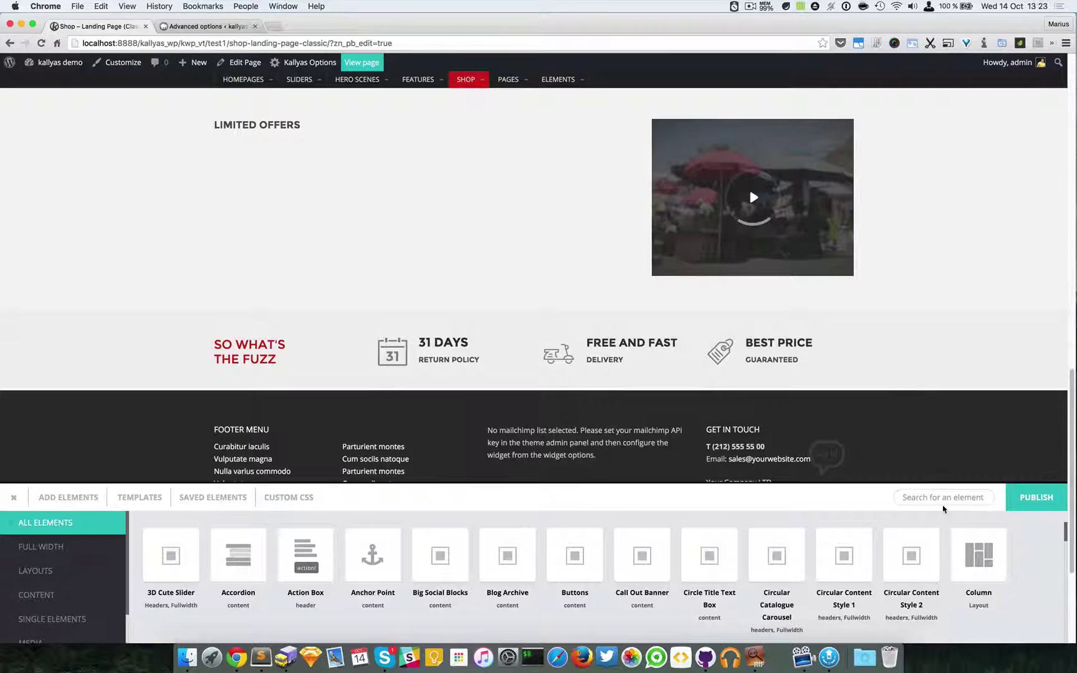
Search the element library for 'sec' and add an empty Section just above the footer
left_click(943, 497)
type("cre")
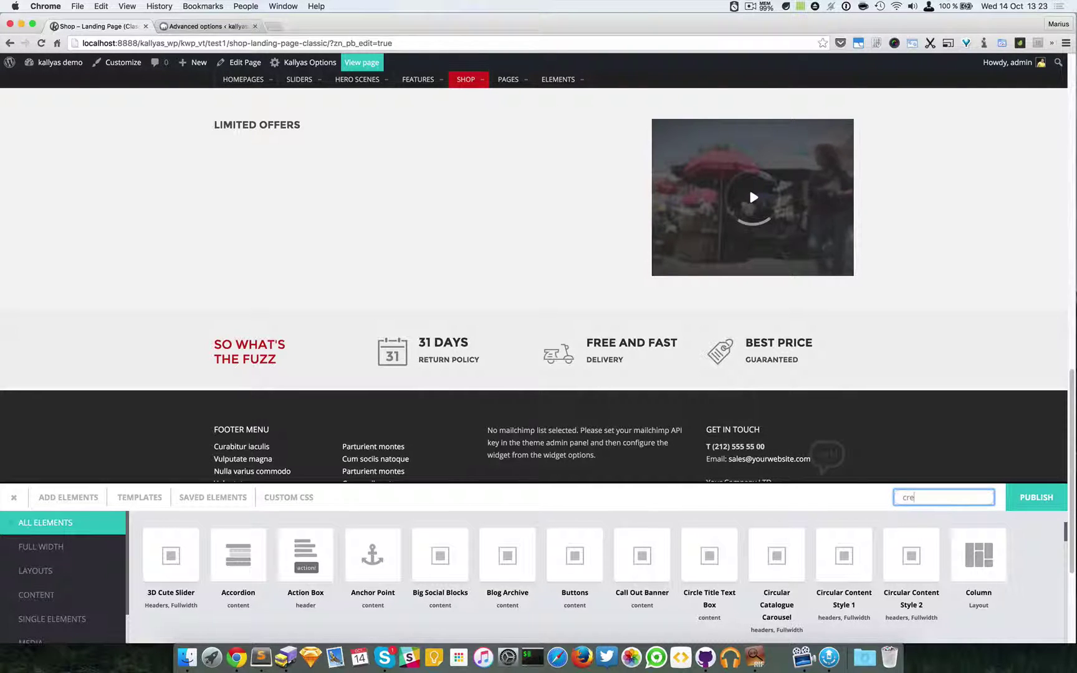
key("BackSpace")
key("BackSpace")
key("BackSpace")
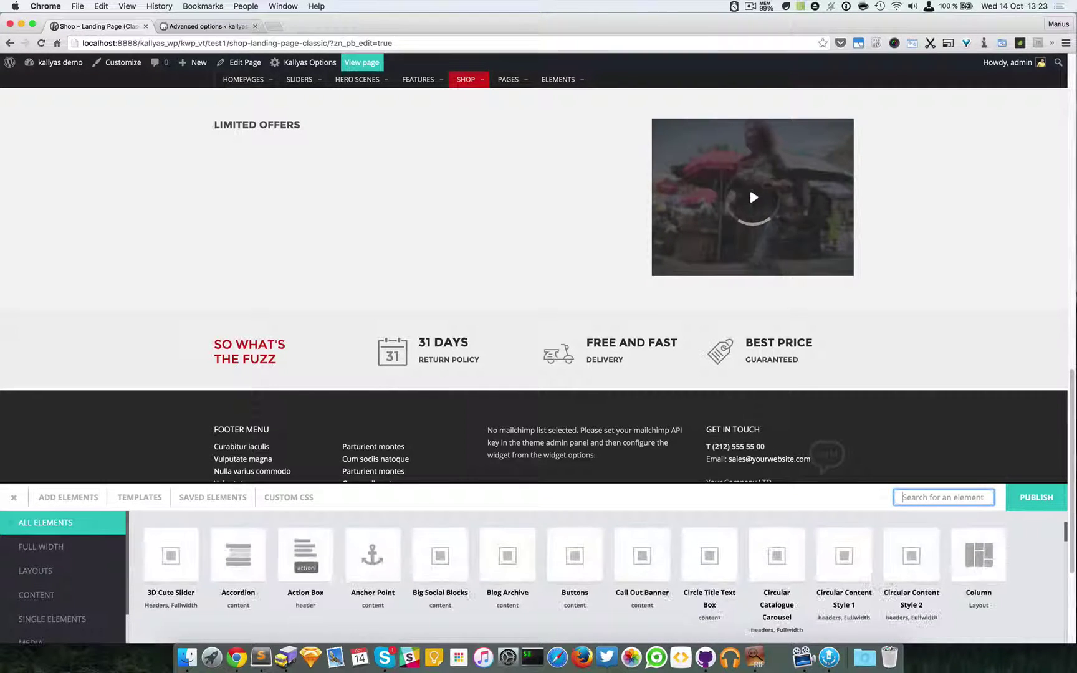
type("sec")
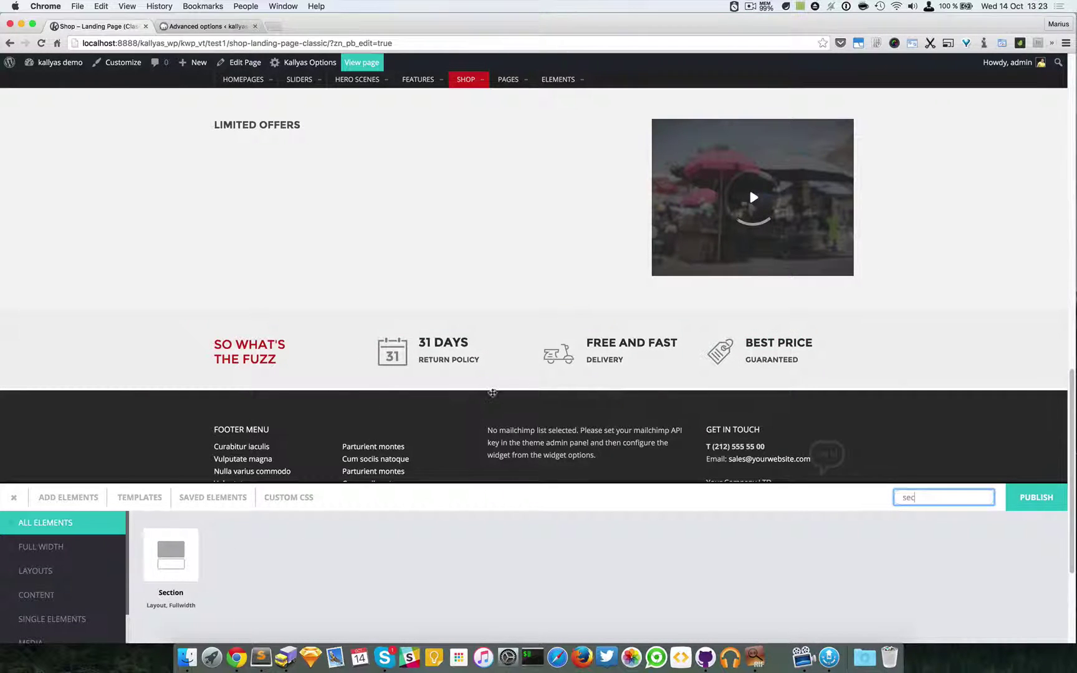
left_click_drag(492, 392, 545, 415)
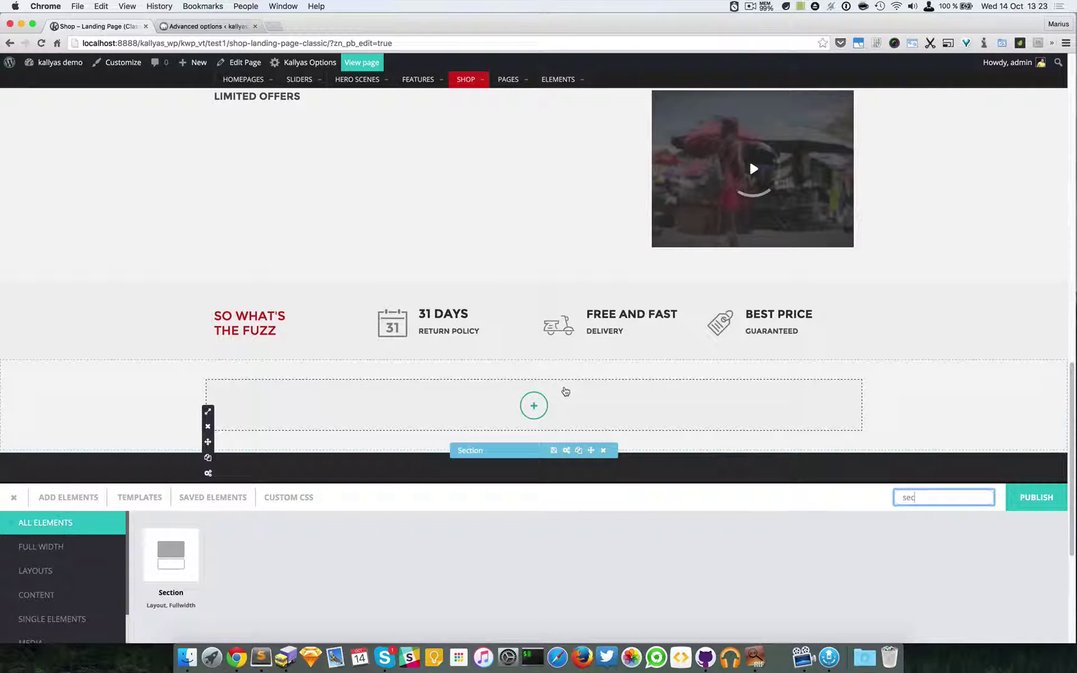
left_click(565, 389)
Search 'shop f' and place a Shop Features element inside the new section
left_click(916, 497)
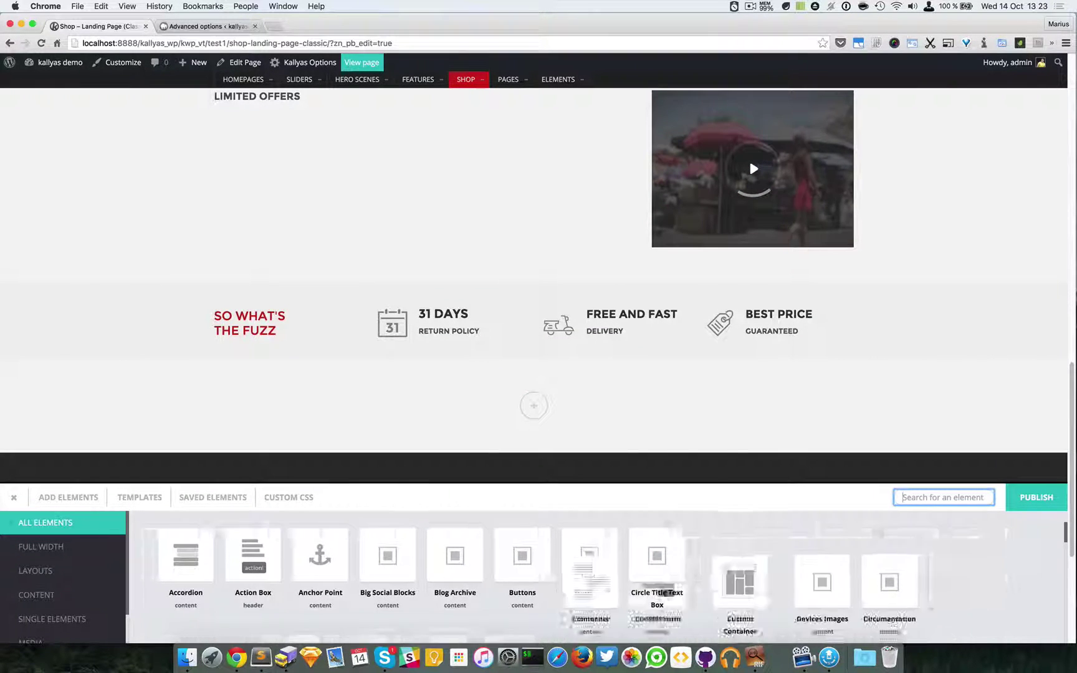
type("shop f")
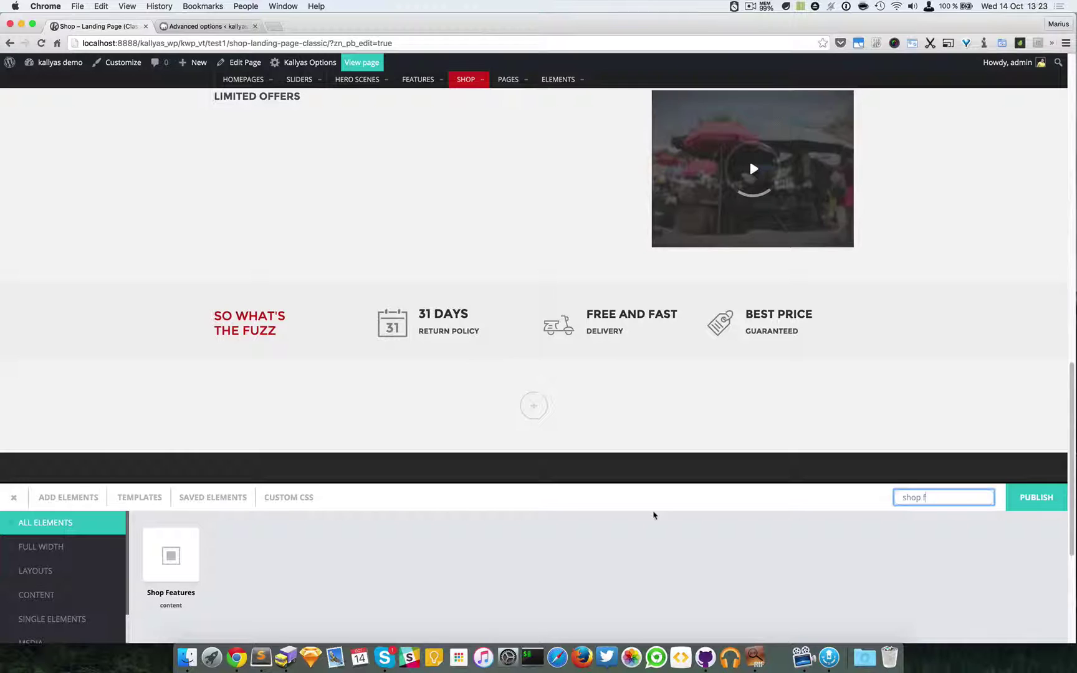
left_click_drag(161, 552, 584, 428)
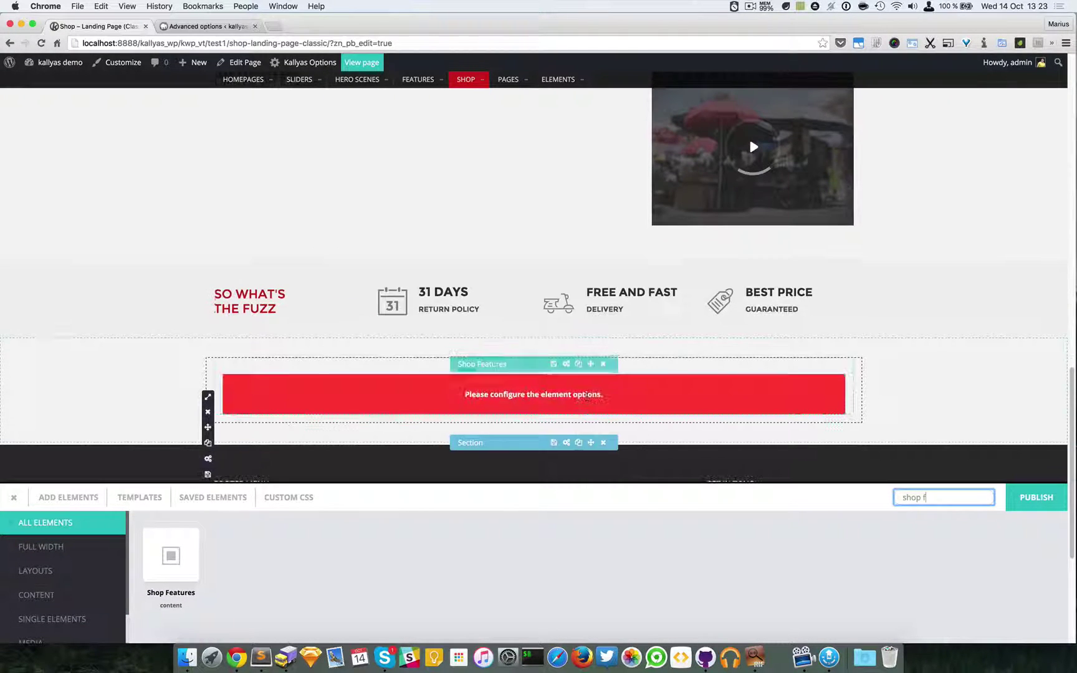
Title the Shop Features element 'SHOP FEATURES' and add one new feature item
left_click(565, 363)
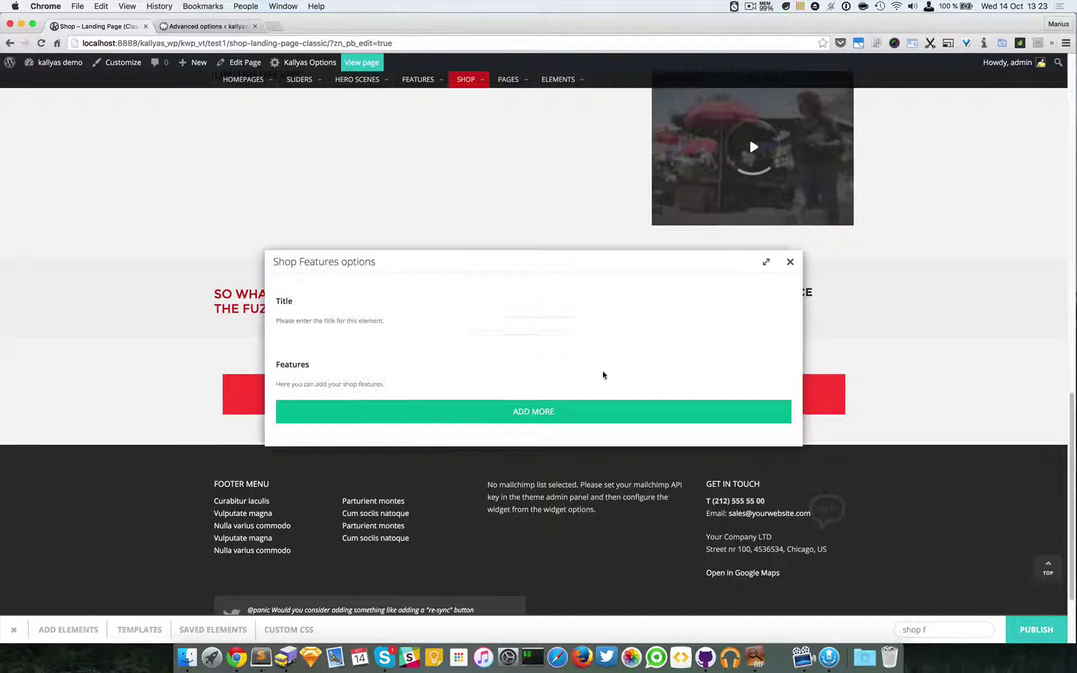
left_click(500, 322)
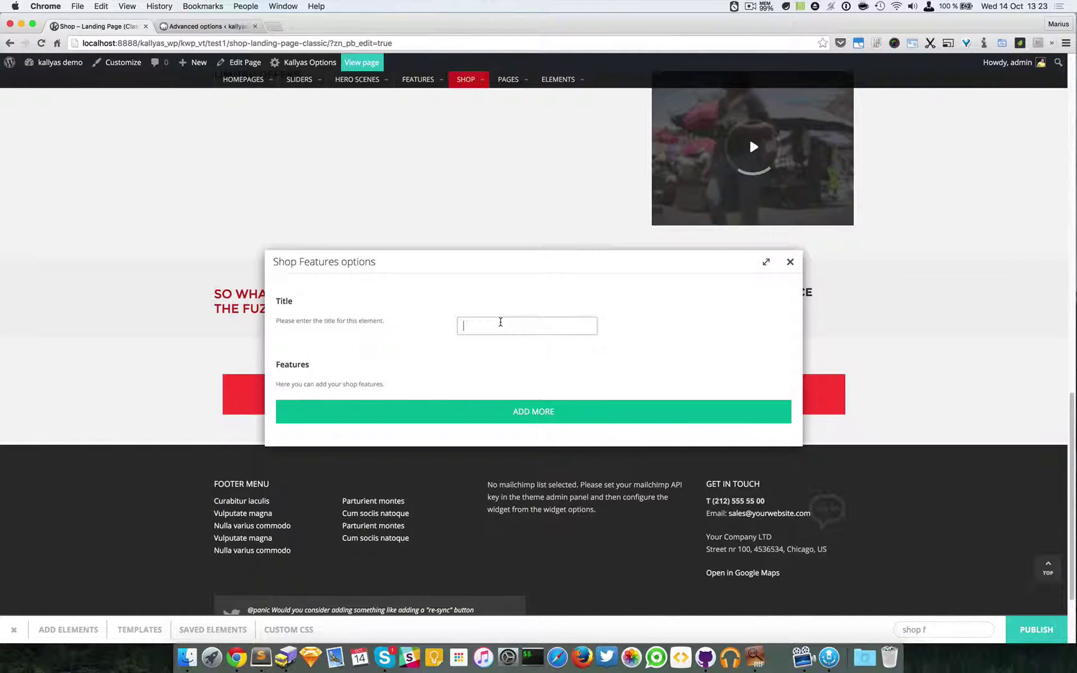
type("SHOP F")
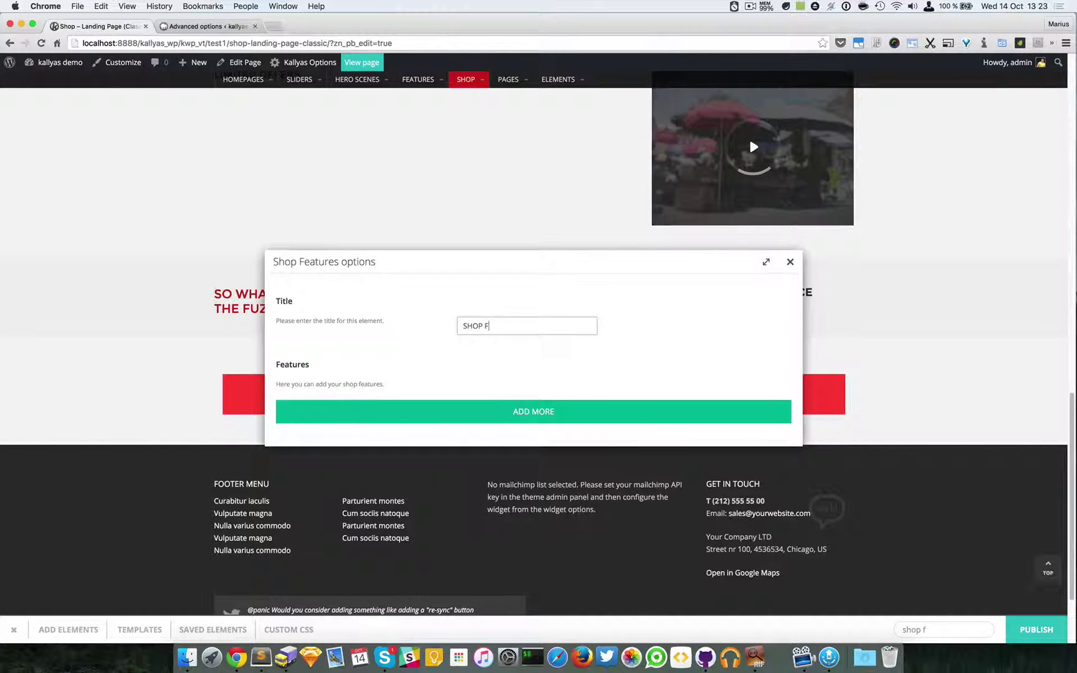
type("EATURES")
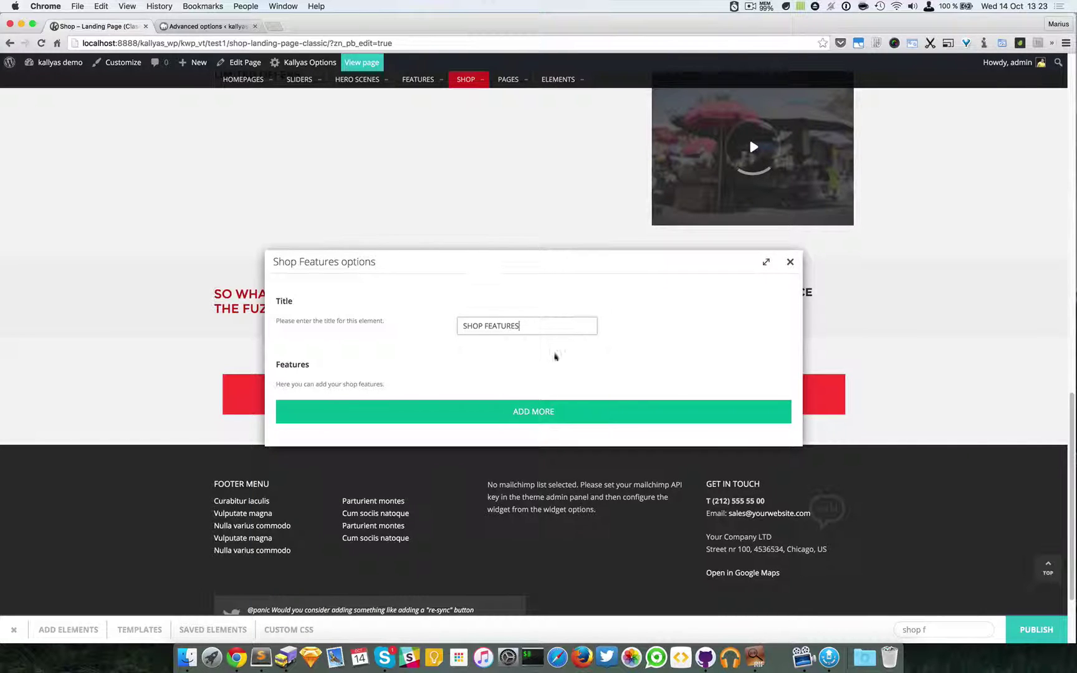
left_click(558, 411)
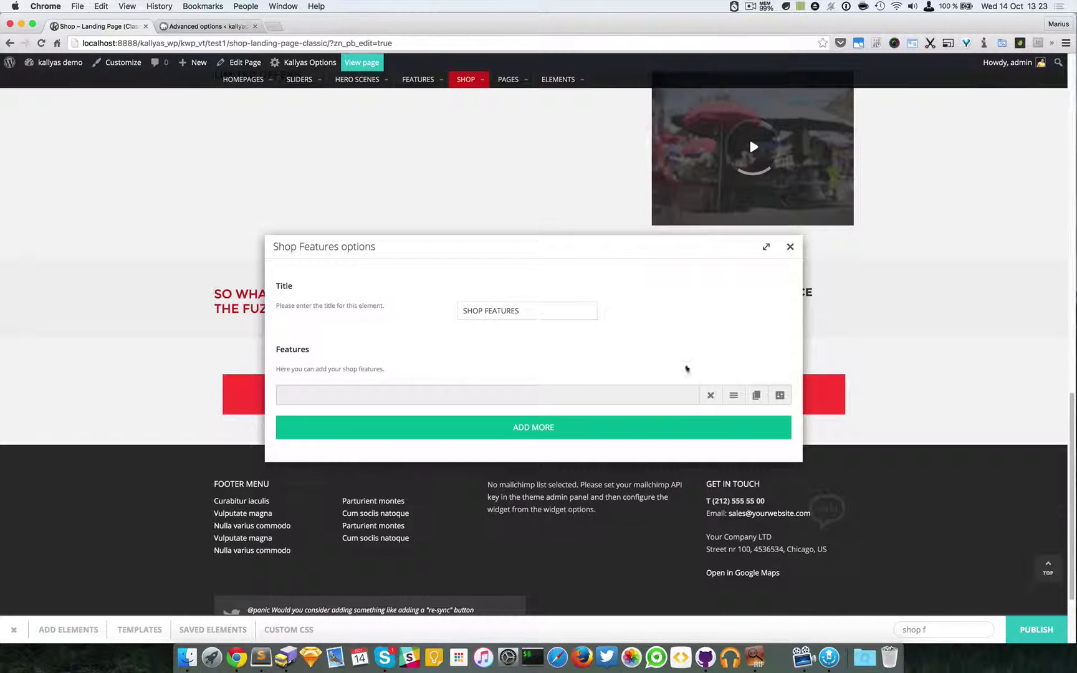
Set the feature item's icon to the red bath-set image
left_click(780, 396)
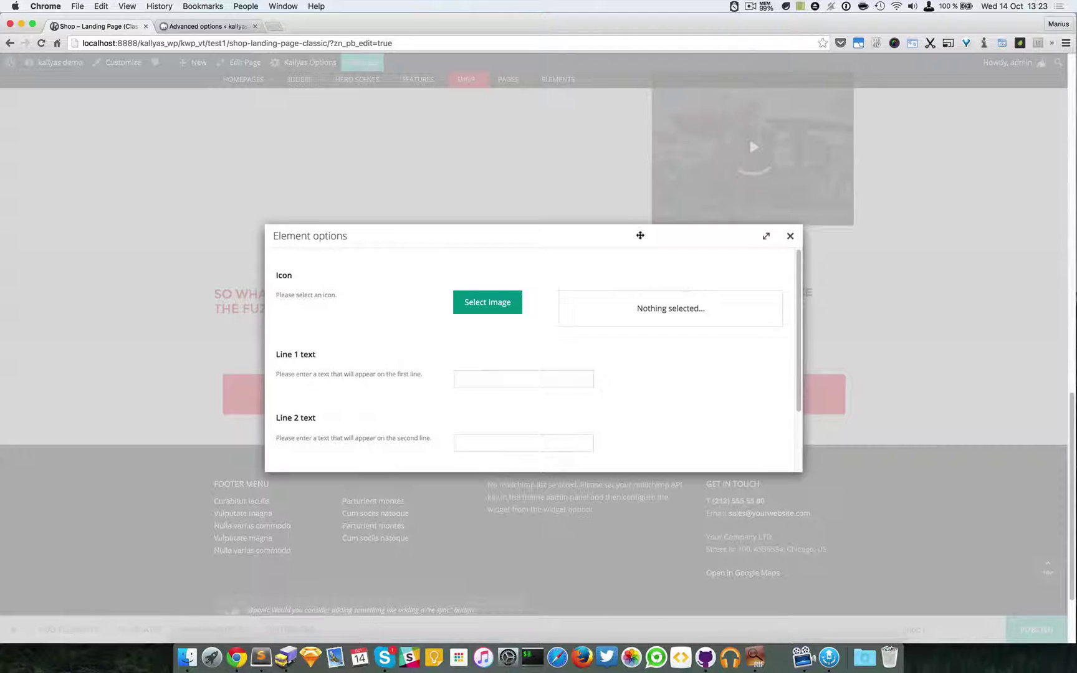
left_click_drag(641, 234, 819, 283)
left_click(666, 347)
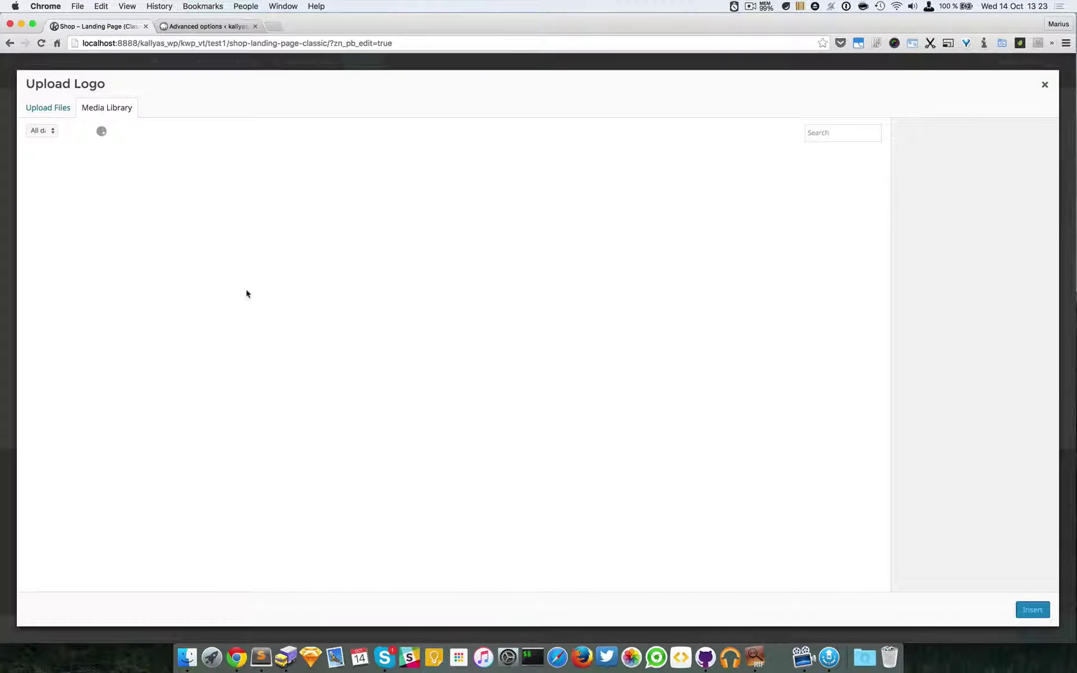
left_click(470, 288)
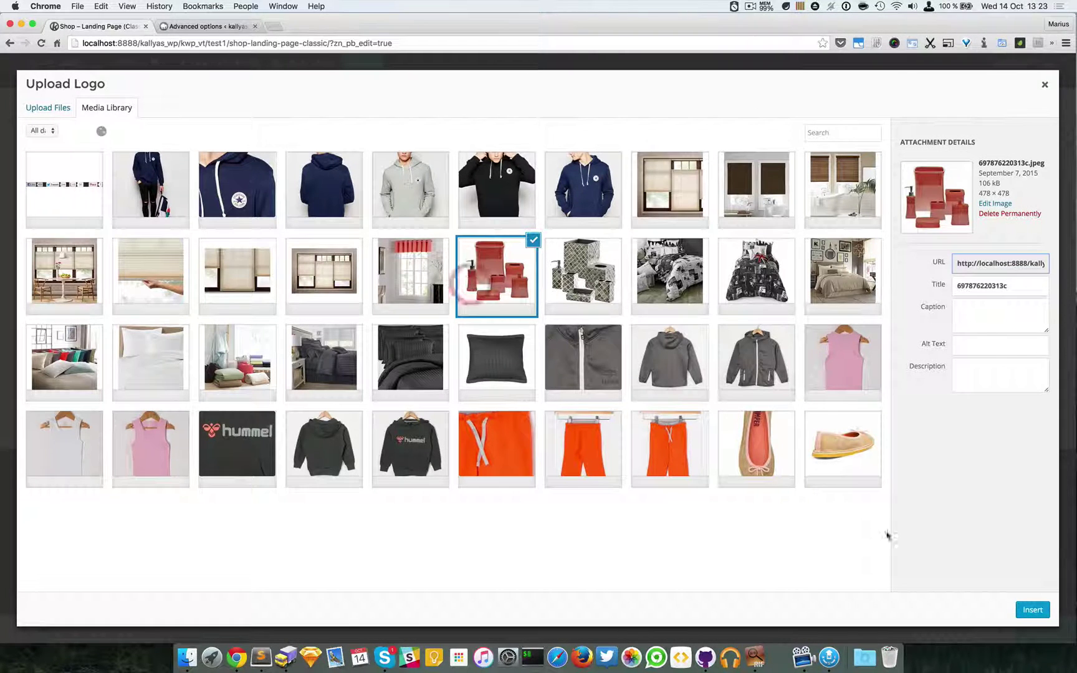
left_click(1033, 610)
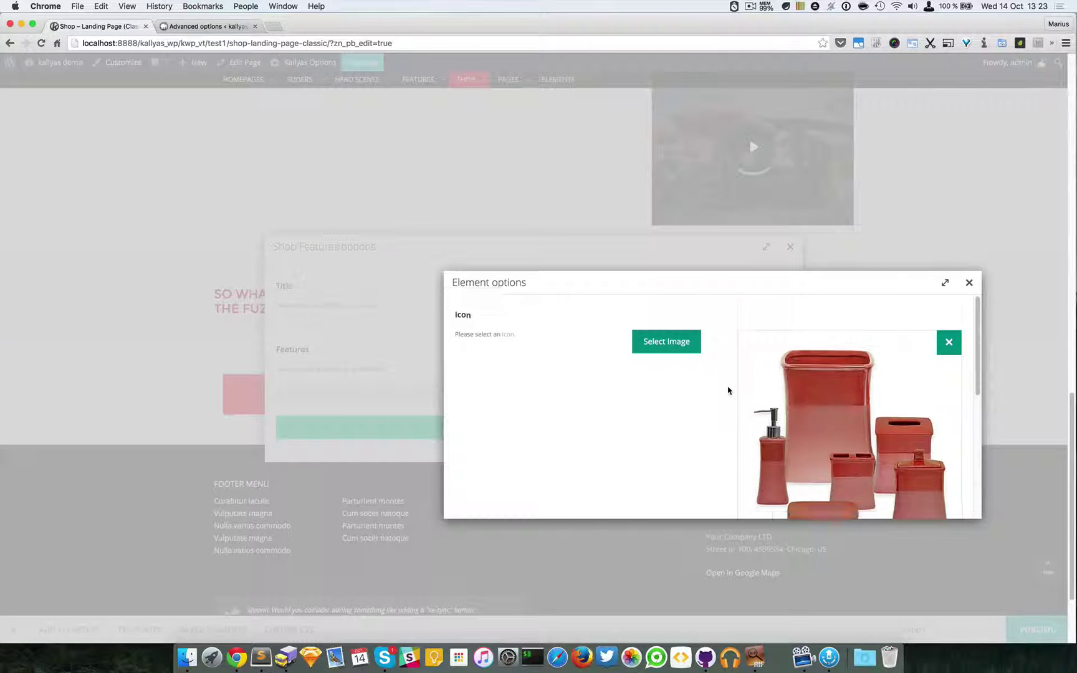
scroll(729, 389, "down", 5)
Enter Line 1 'just a text here', Line 2 'just a text here as well' and link '#'
left_click(663, 427)
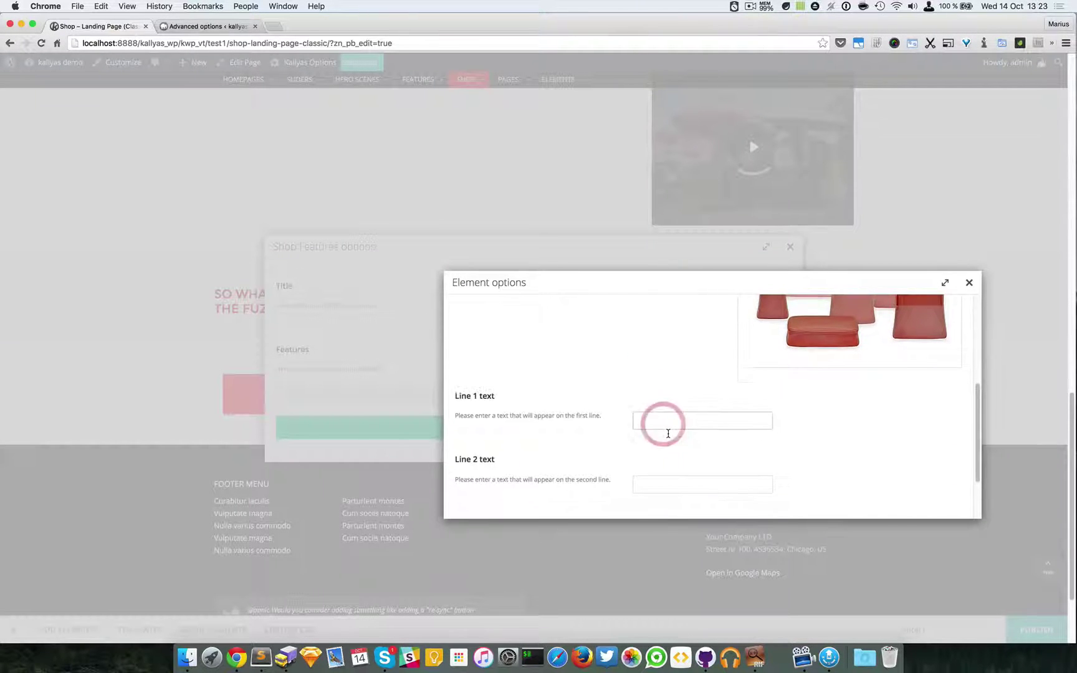
scroll(527, 413, "down", 2)
left_click(621, 395)
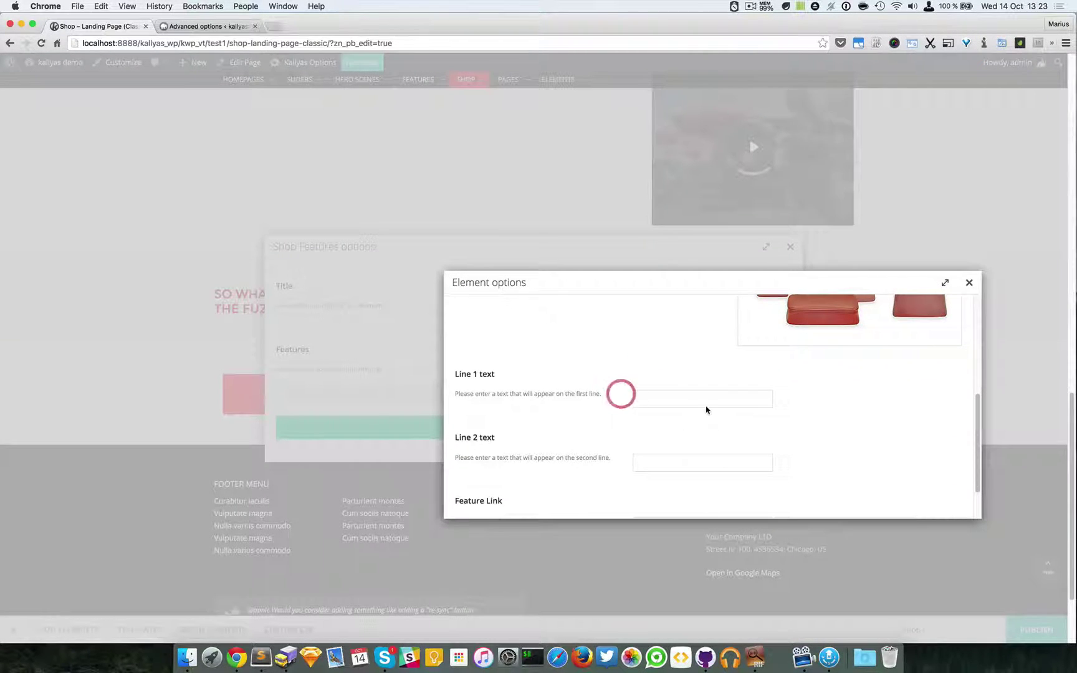
left_click(698, 397)
type("just a text")
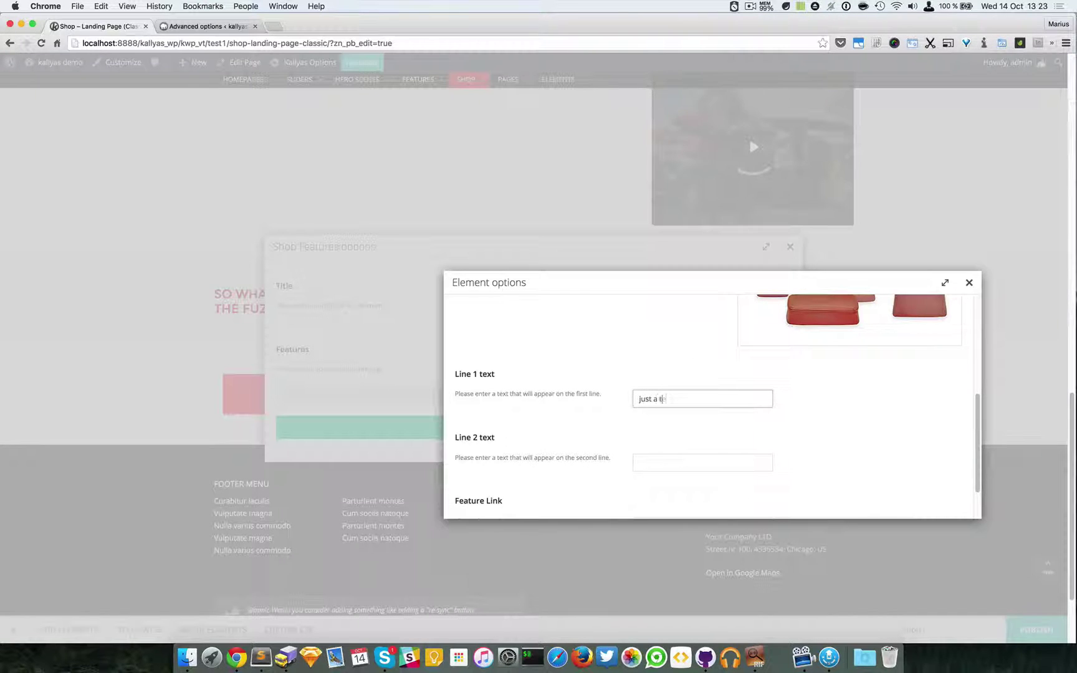
type(" here")
key("Tab")
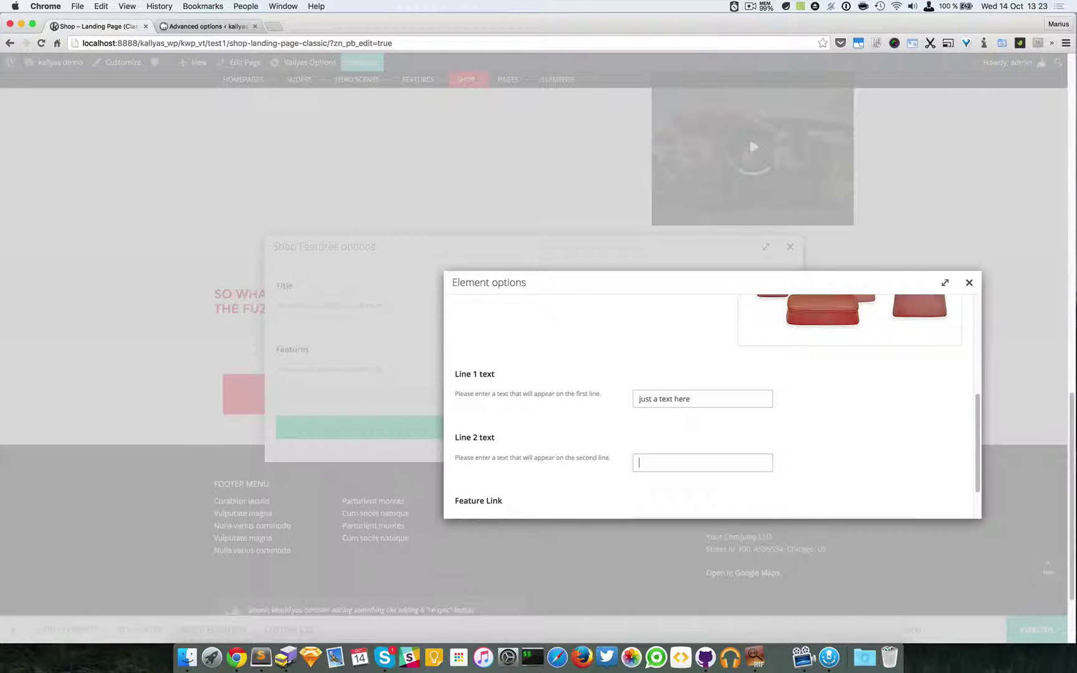
type("just a text here ")
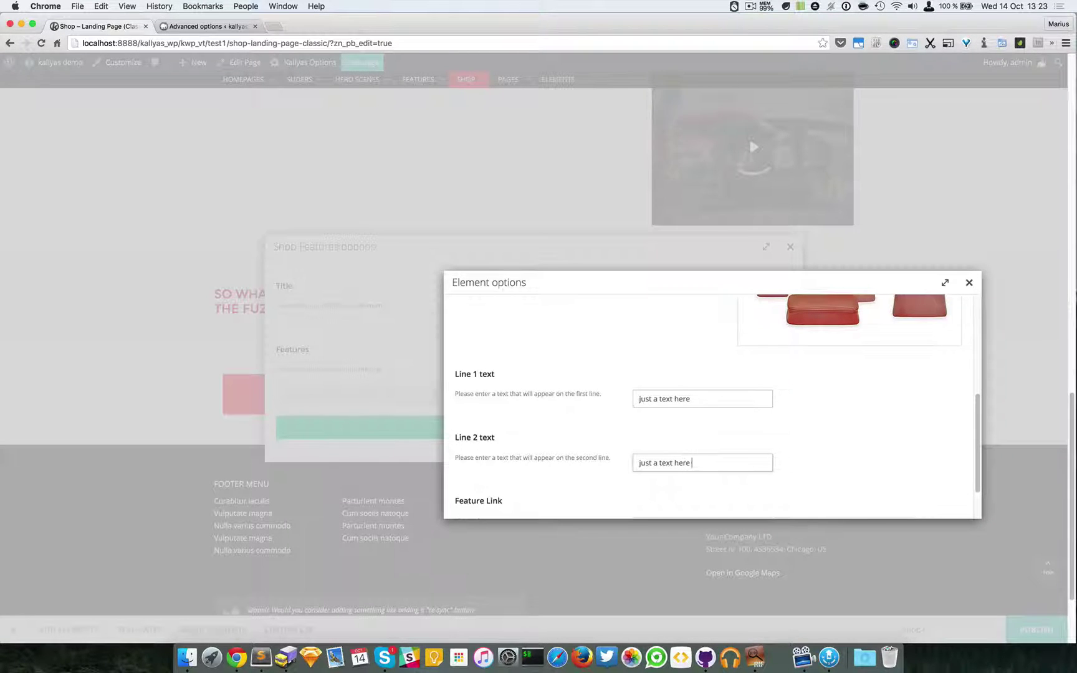
type("as well")
key("Tab")
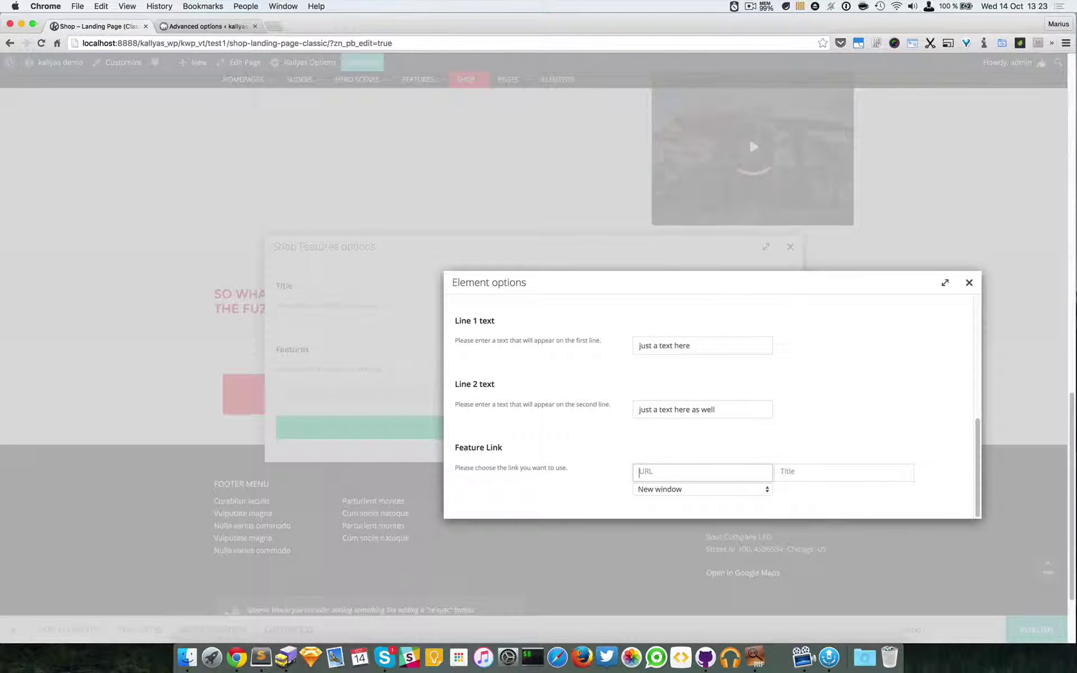
type("#")
scroll(820, 442, "down", 2)
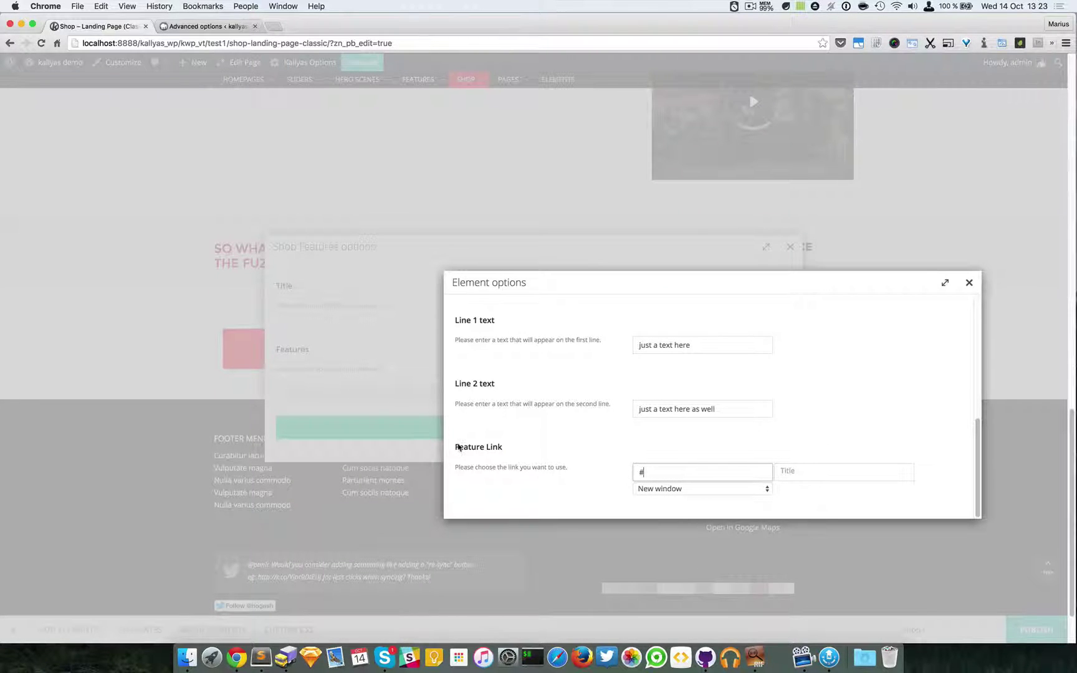
left_click_drag(639, 304, 637, 347)
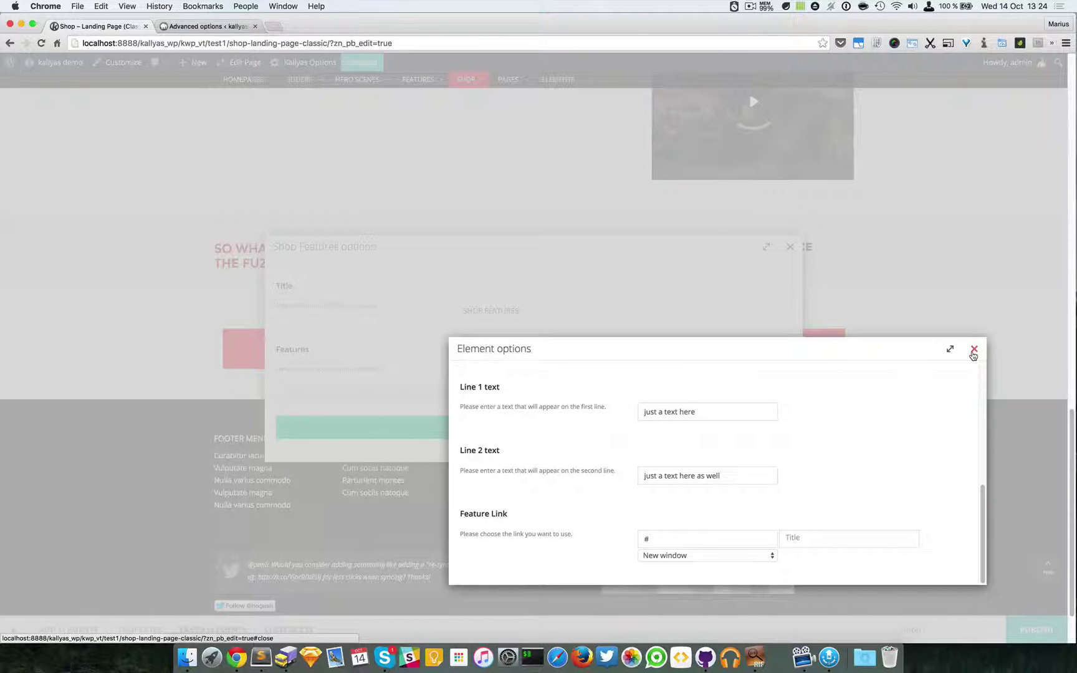
scroll(767, 447, "up", 5)
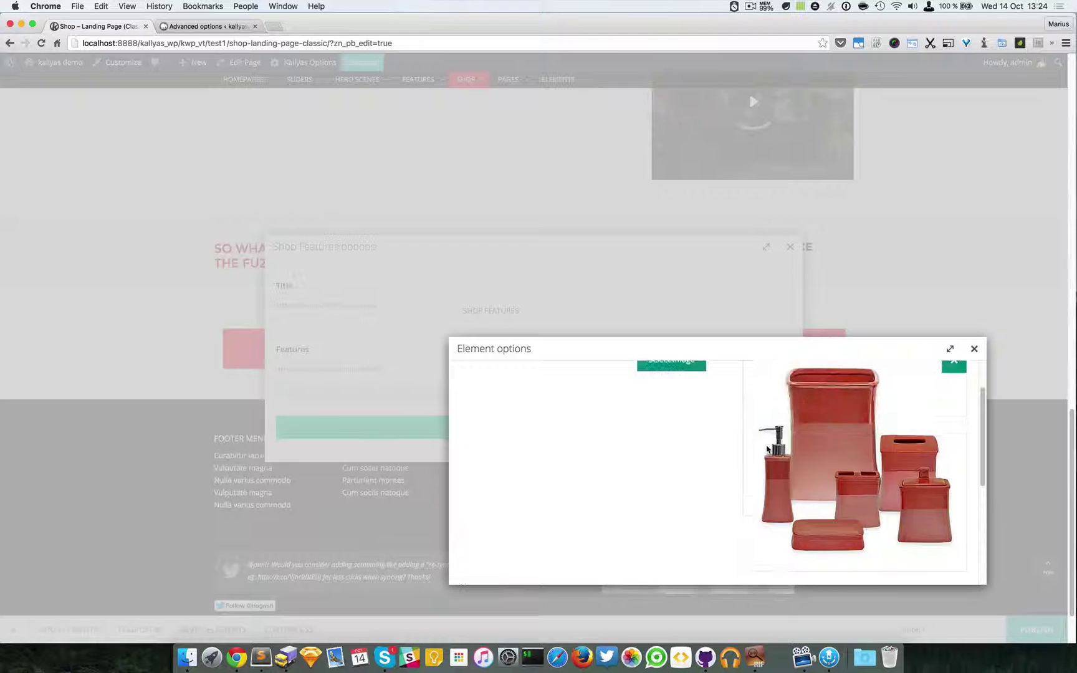
scroll(766, 447, "down", 2)
scroll(767, 448, "down", 3)
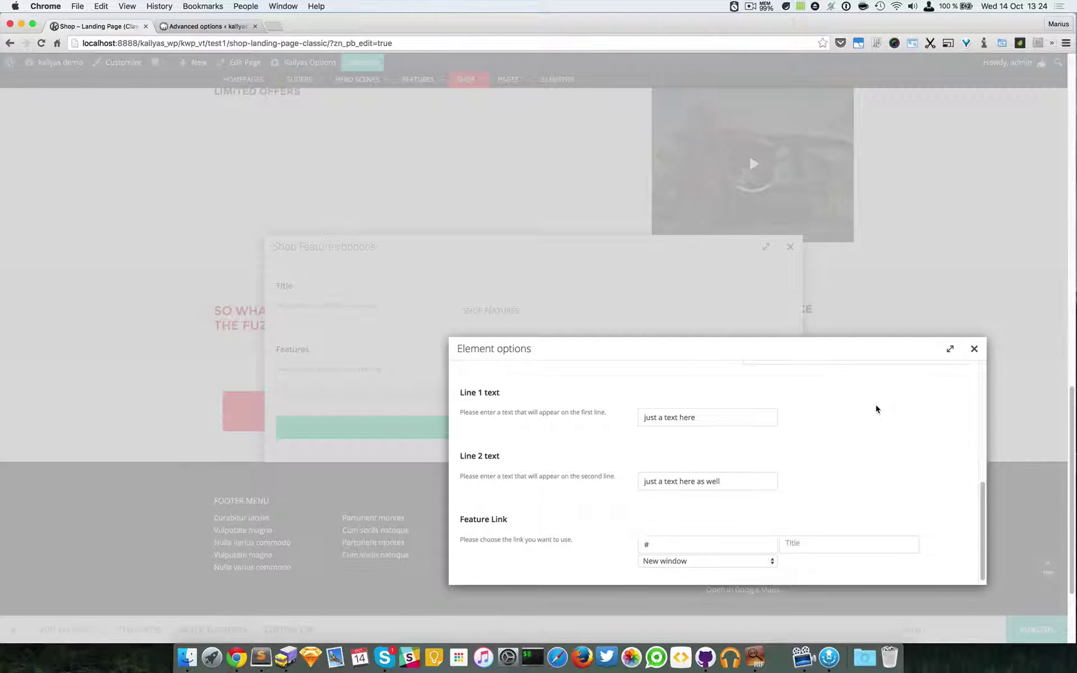
scroll(545, 414, "up", 1)
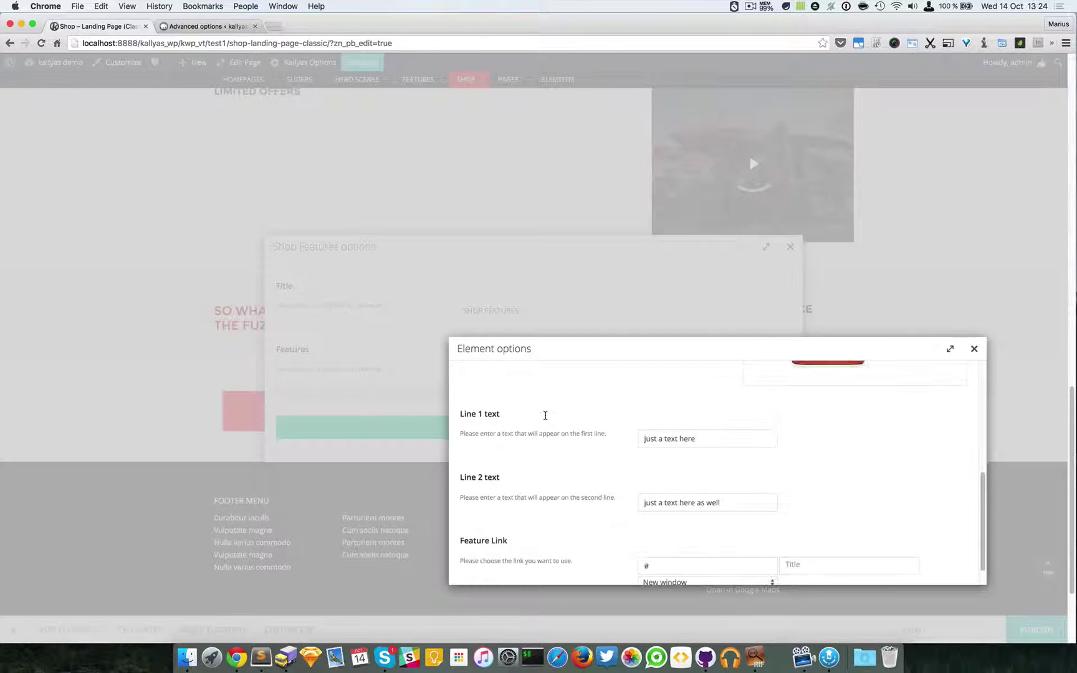
scroll(545, 419, "up", 5)
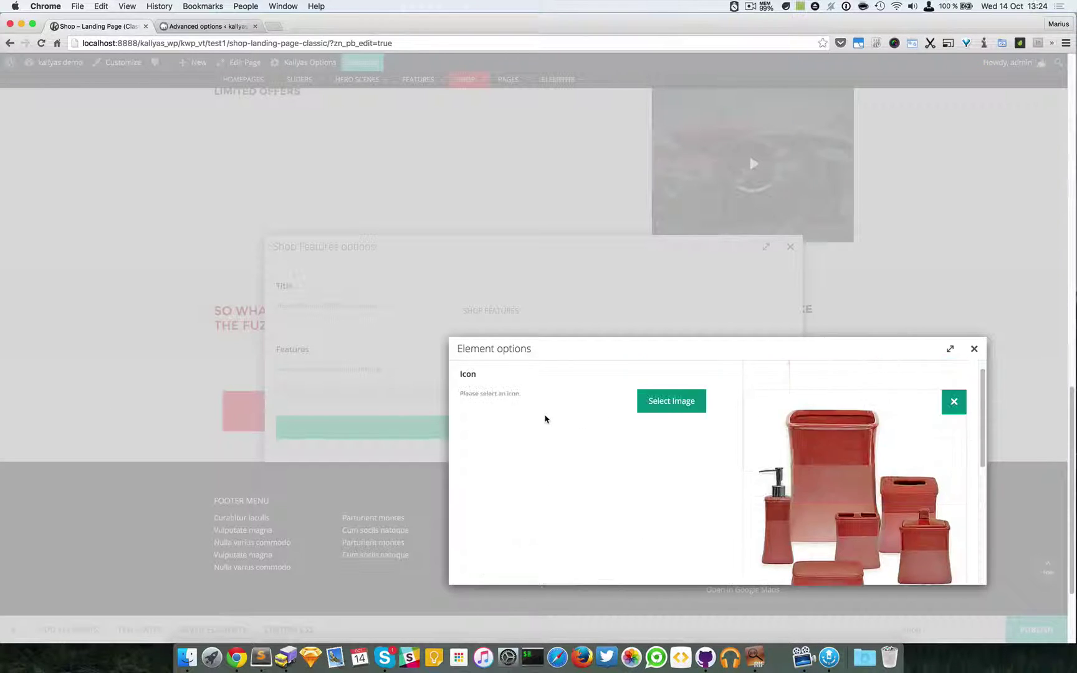
Clone the feature item twice for three identical items, then close the Shop Features options
left_click(974, 349)
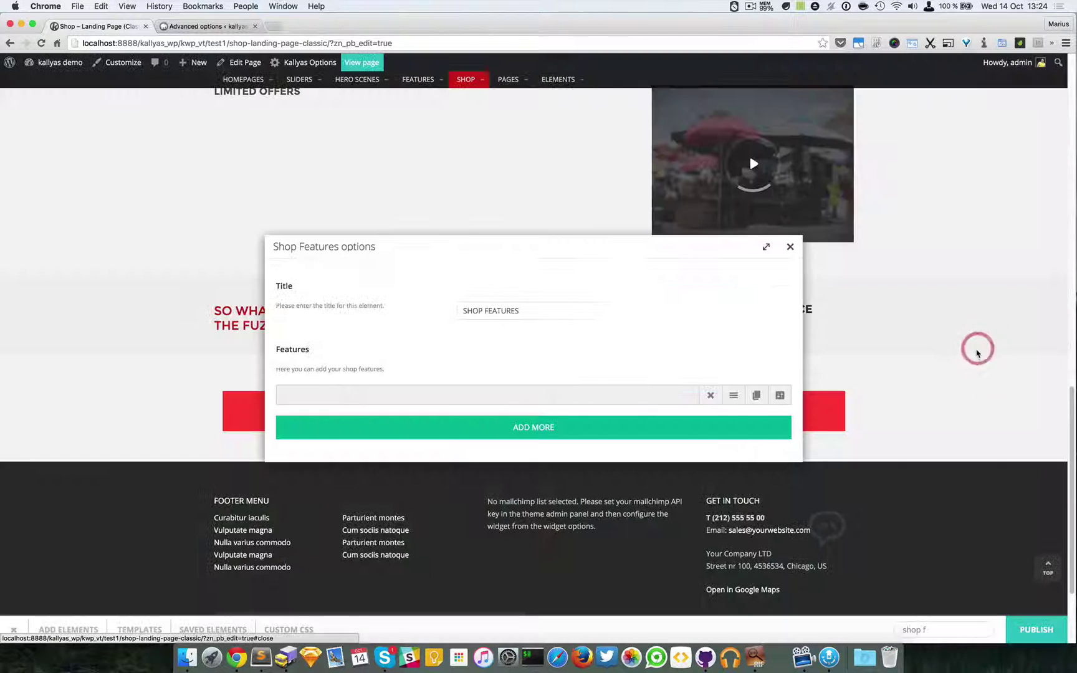
left_click(764, 402)
left_click(751, 400)
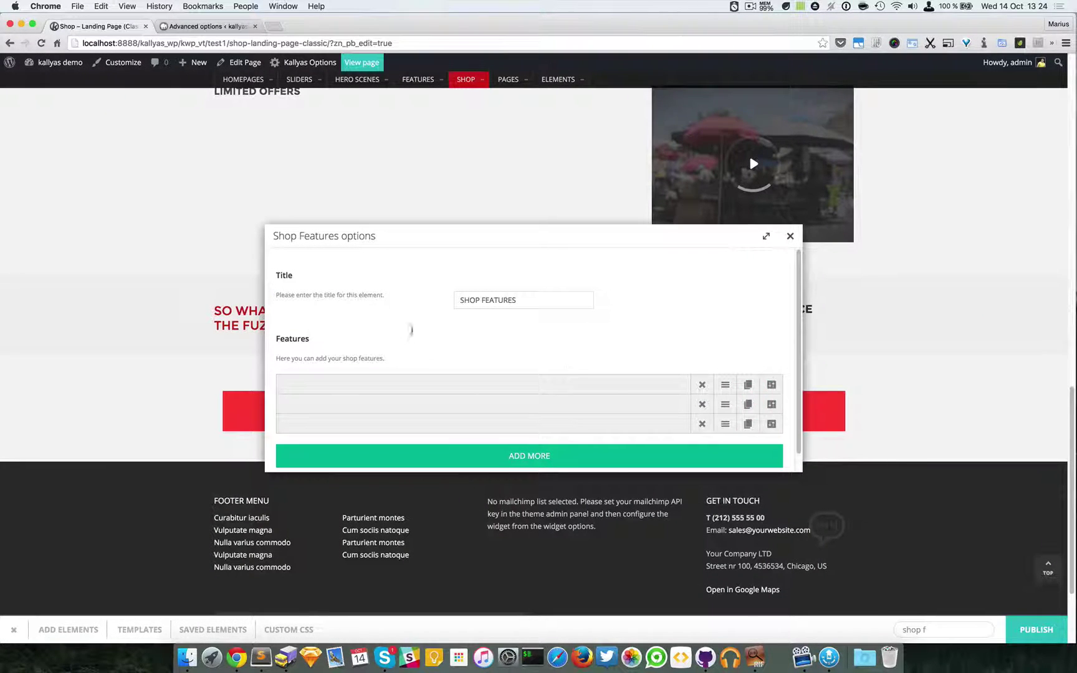
left_click(790, 237)
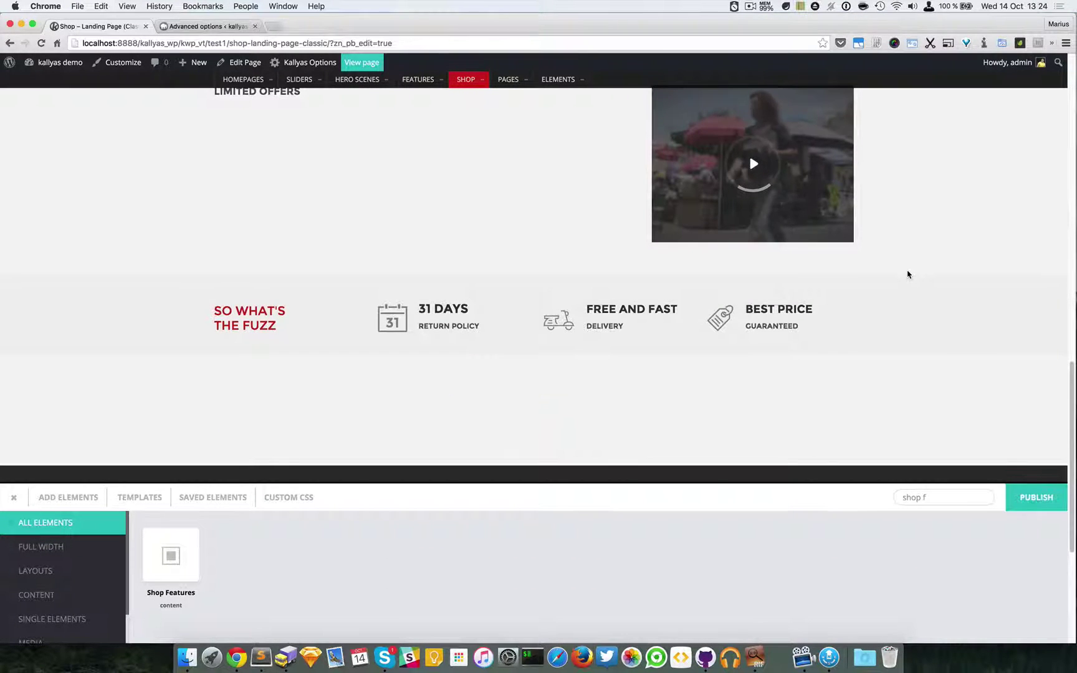